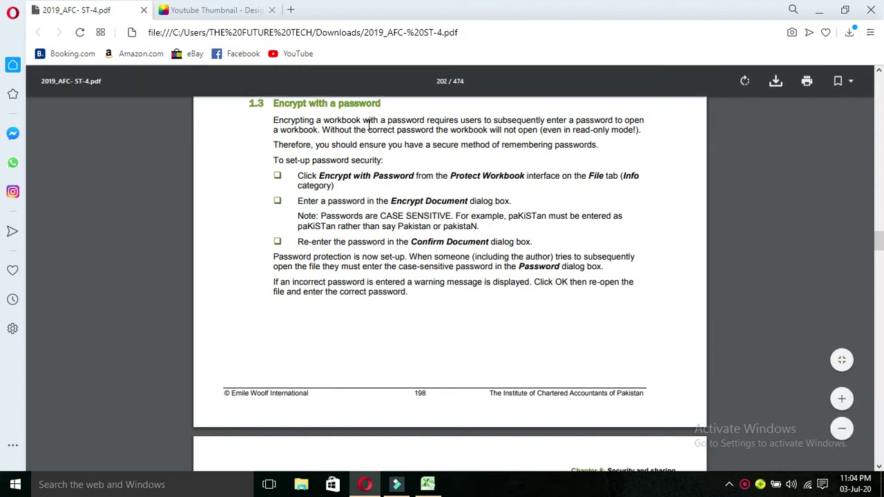
- In the PDF guide, highlight the case-sensitivity note and the incorrect-password paragraph
click(440, 122)
click(277, 176)
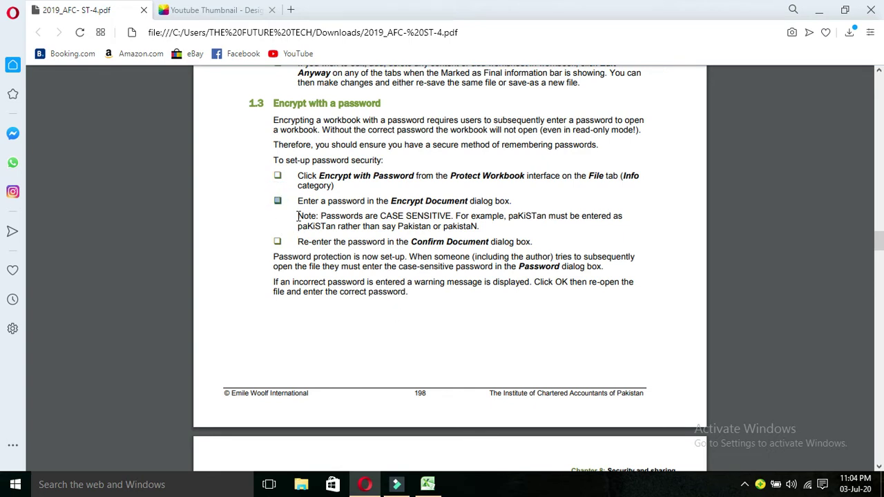
click(301, 216)
triple_click(301, 216)
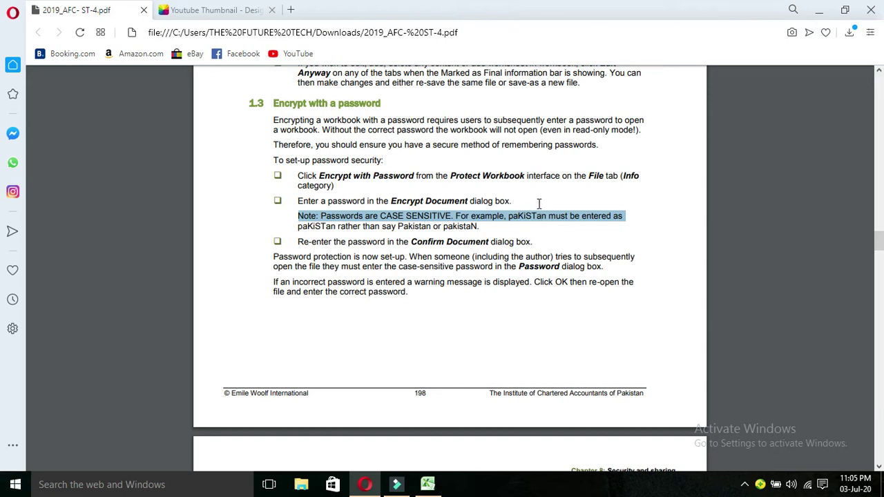
drag(399, 227, 431, 226)
click(434, 304)
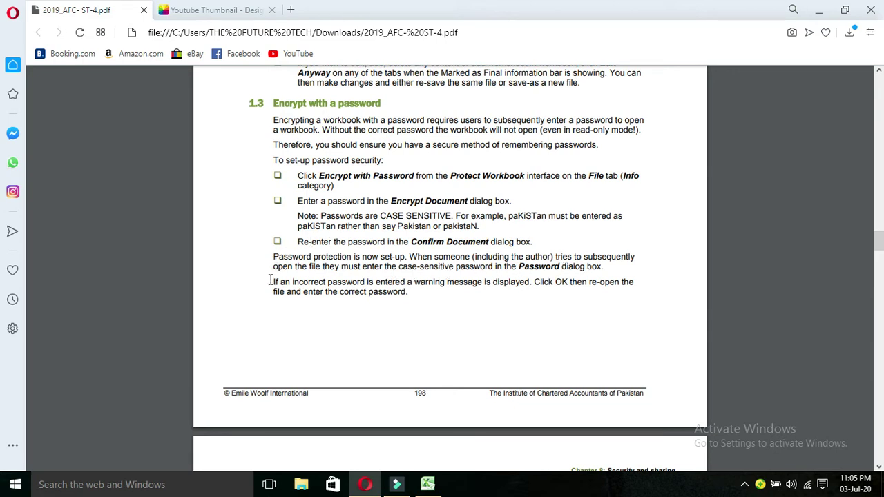
mouse_move(273, 282)
mouse_down()
mouse_move(405, 293)
mouse_move(427, 304)
mouse_up()
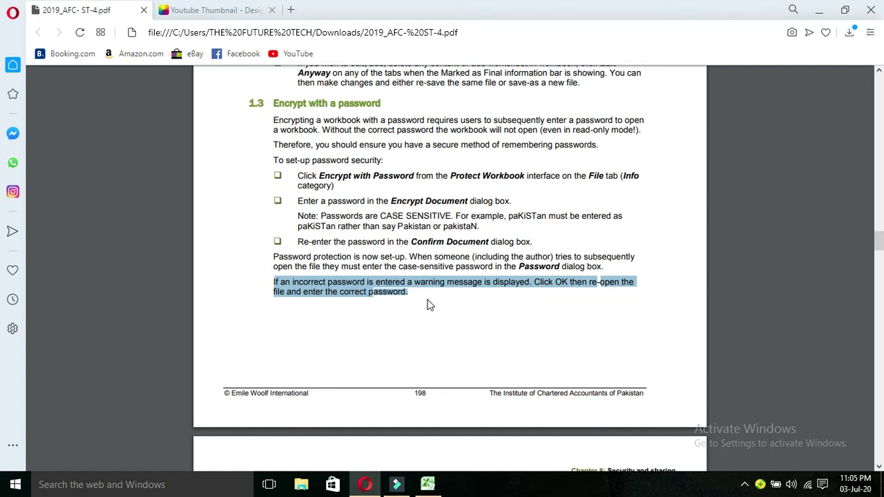
click(556, 319)
- Scroll to the Protect Workbook and Encrypt Document screenshots, then switch to Excel
scroll(555, 319, down, 1)
scroll(556, 319, down, 1)
scroll(556, 319, down, 1)
scroll(556, 319, down, 1)
scroll(555, 319, down, 1)
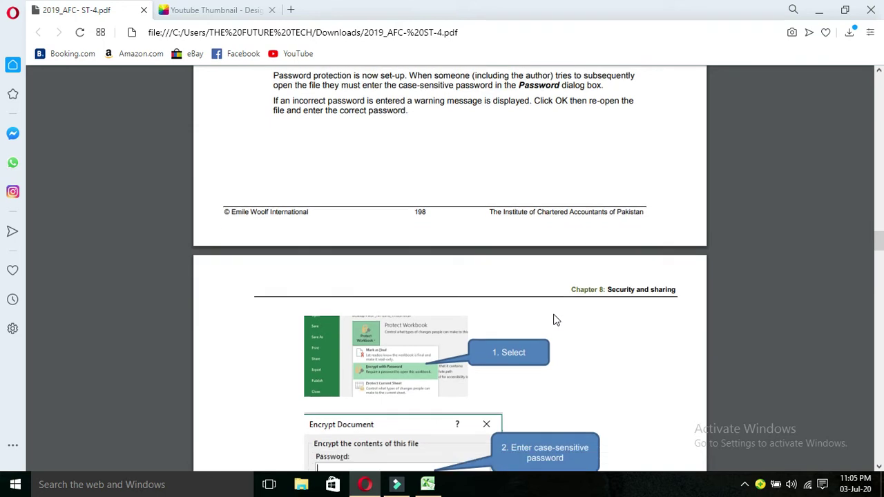
scroll(556, 319, down, 1)
scroll(556, 319, down, 1)
scroll(556, 319, down, 1)
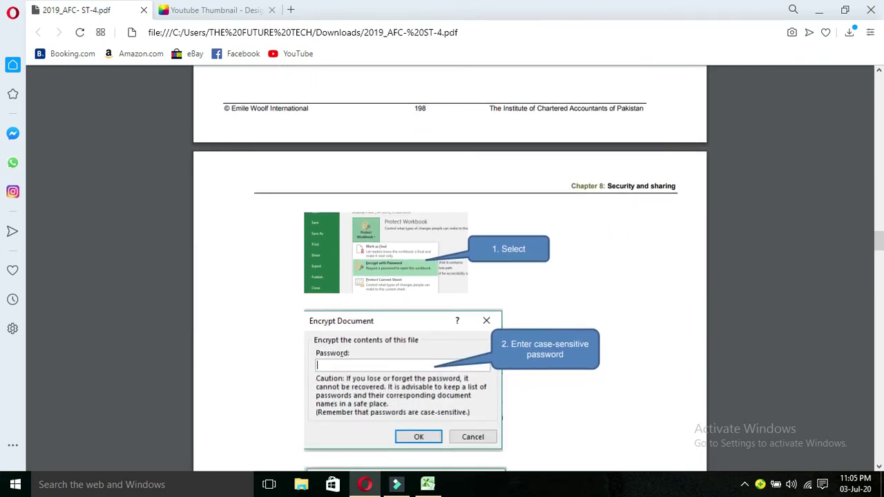
click(427, 484)
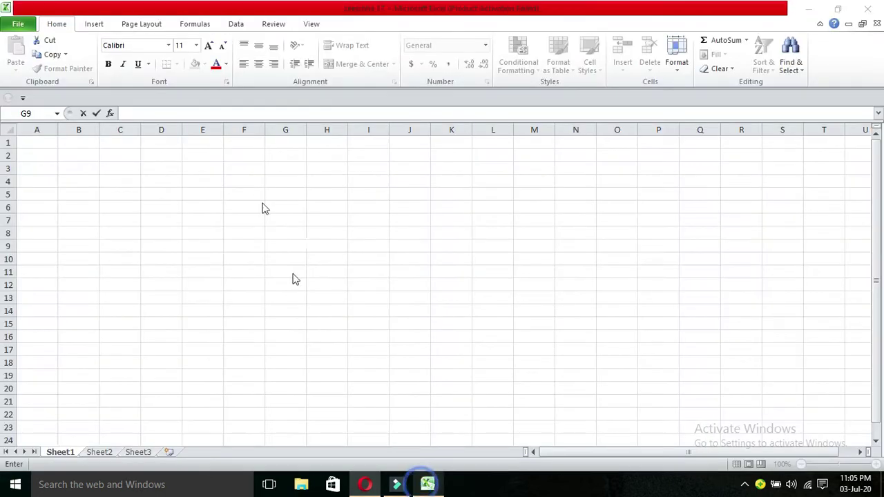
- Encrypt zeesshhii 17 via Info > Protect Workbook > Encrypt with Password, entering the password twice
click(18, 26)
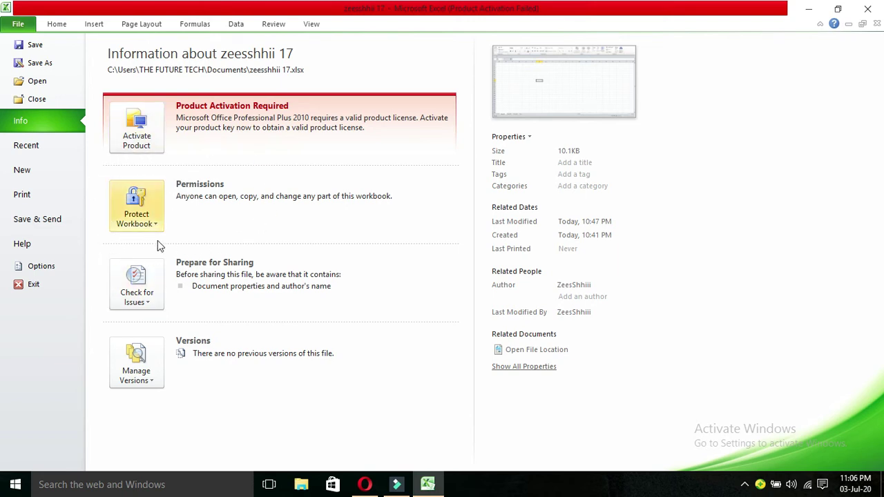
click(126, 219)
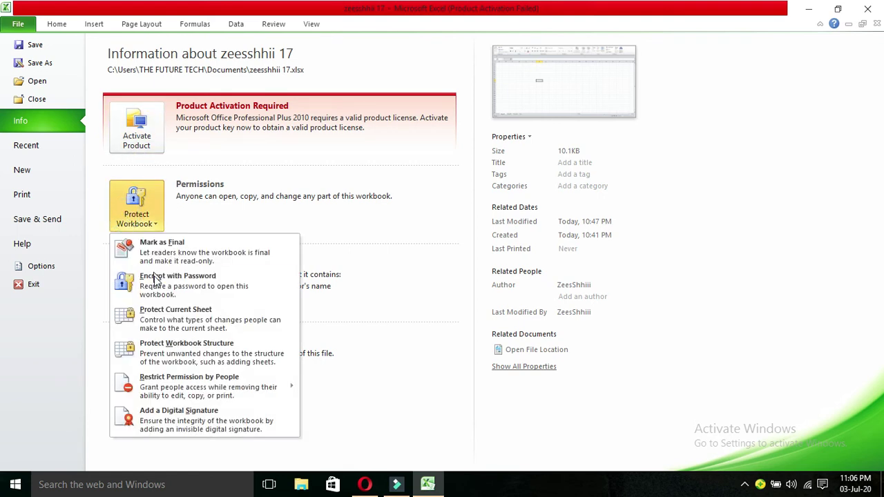
click(157, 281)
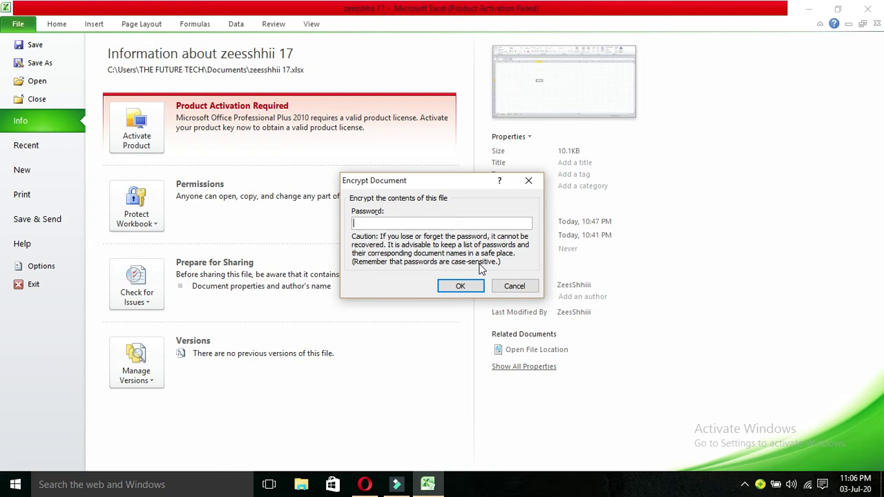
click(445, 288)
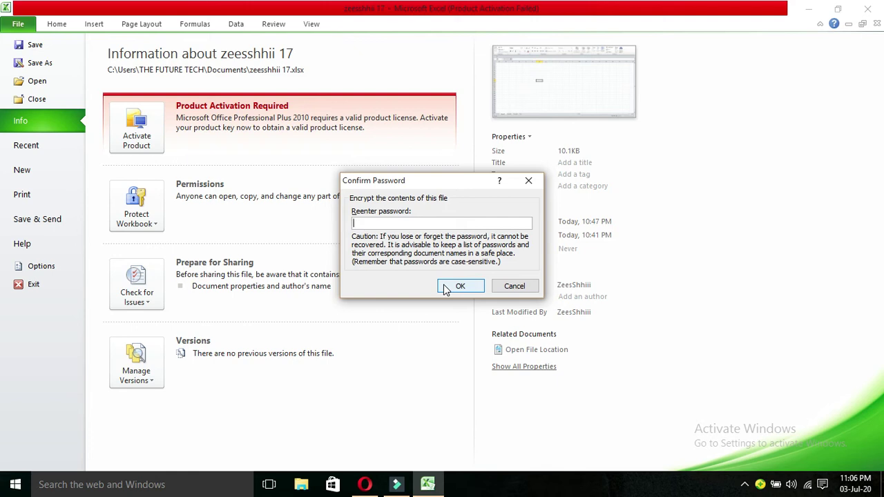
click(460, 286)
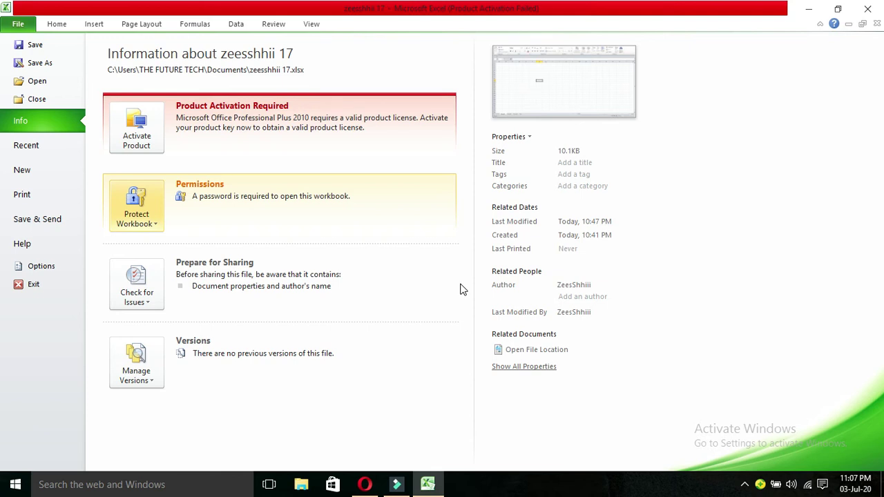
- Type test text into cell J9 and erase it again
click(53, 25)
click(414, 243)
text(sdkfgk)
key(BackSpace)
key(BackSpace)
key(BackSpace)
key(BackSpace)
key(BackSpace)
key(BackSpace)
text(eeq)
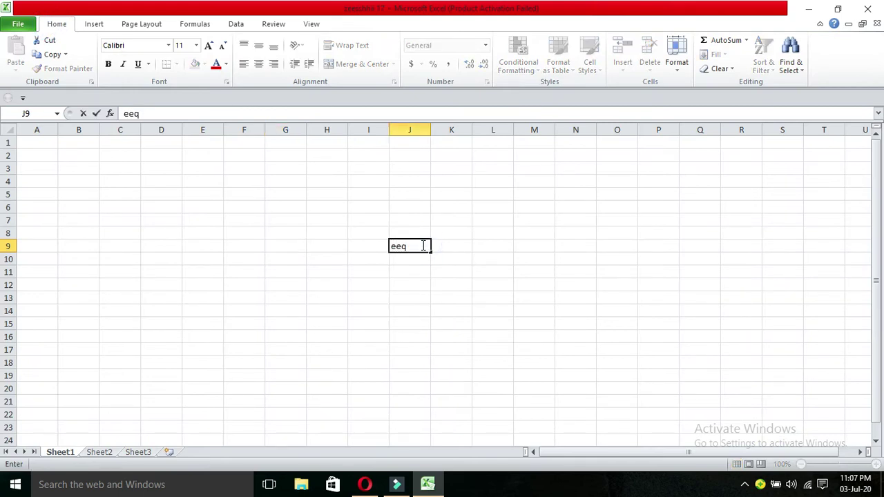
key(BackSpace)
key(BackSpace)
key(BackSpace)
text(erwere)
key(BackSpace)
key(BackSpace)
key(BackSpace)
key(BackSpace)
key(BackSpace)
- Check the Encrypt with Password prompt on the Info page, keeping the existing password
click(18, 24)
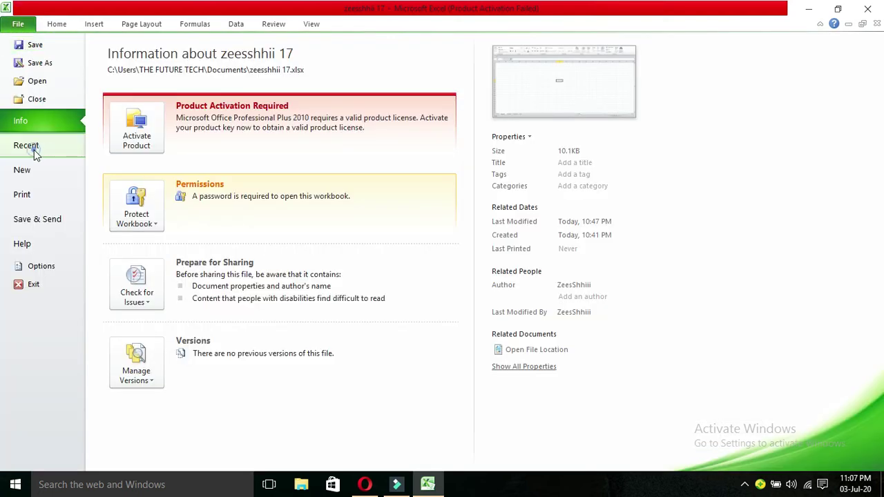
click(34, 150)
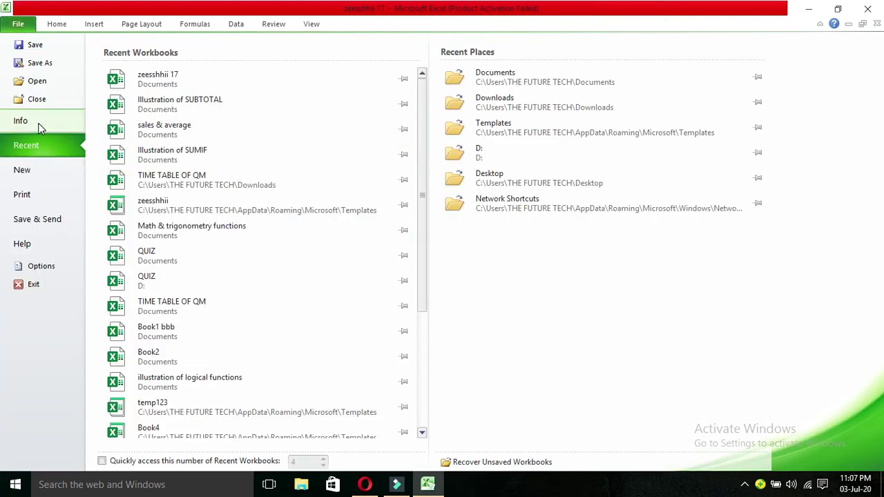
click(38, 123)
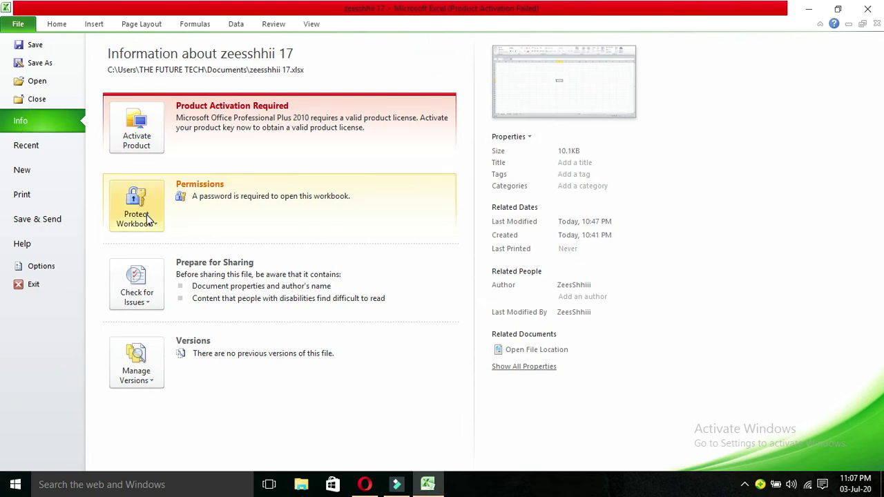
click(147, 220)
click(157, 284)
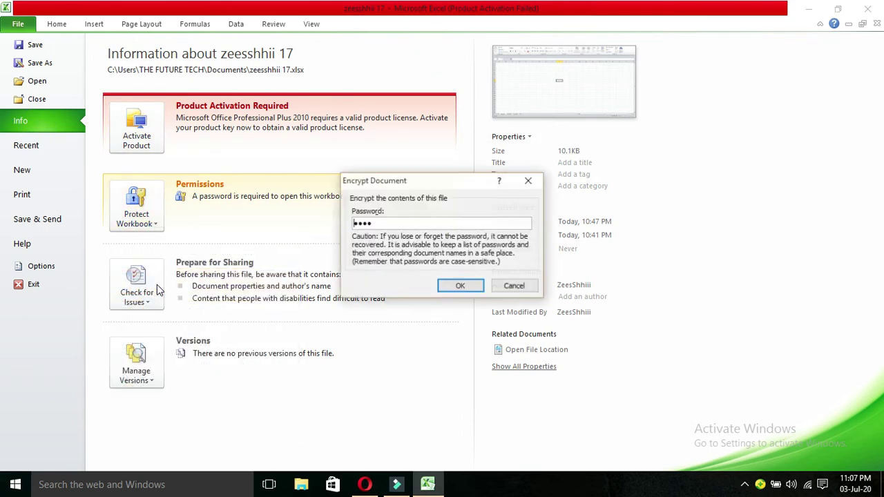
click(458, 286)
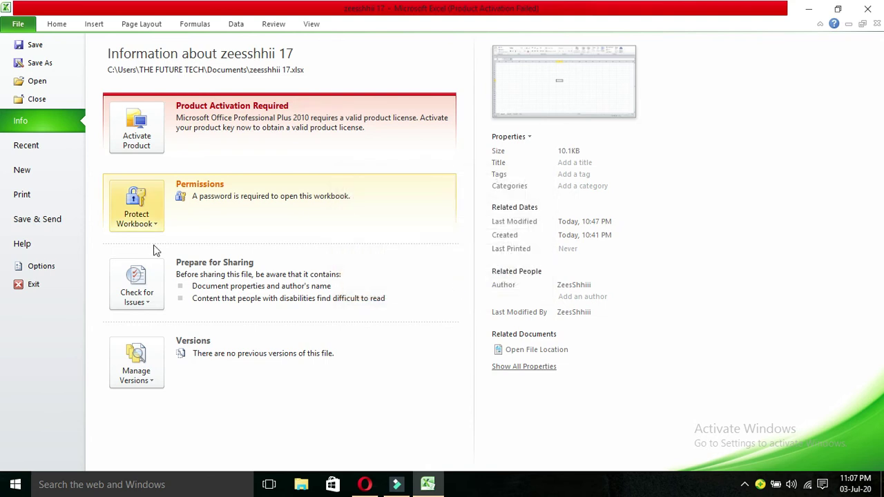
- Reopen zeesshhii 17 from Recent, then open Illustration of SUMIF from the Recent list
click(50, 148)
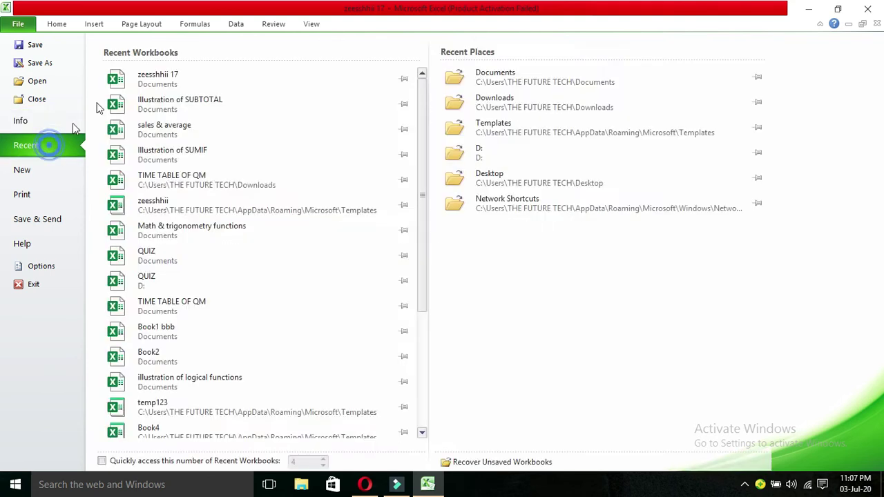
click(152, 79)
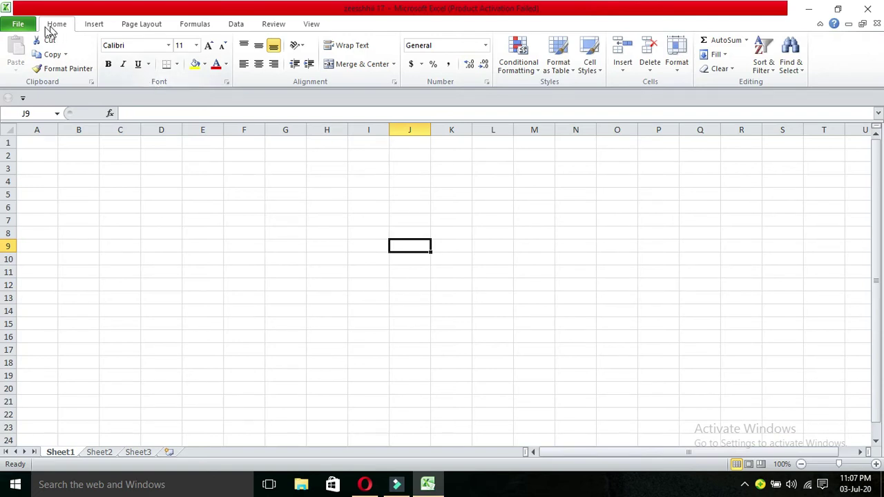
click(23, 27)
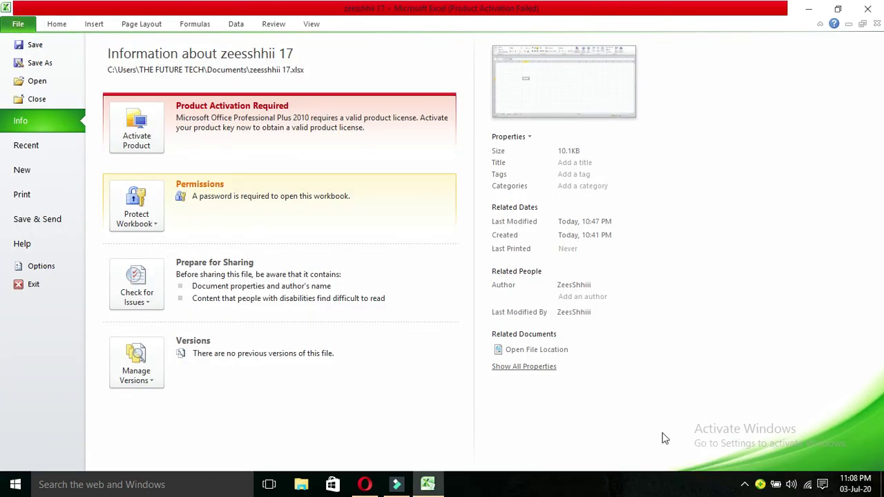
click(21, 153)
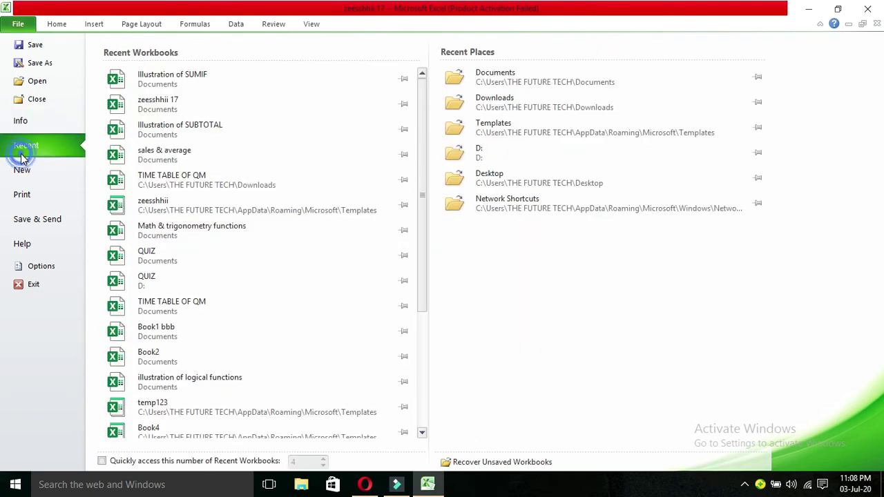
click(177, 80)
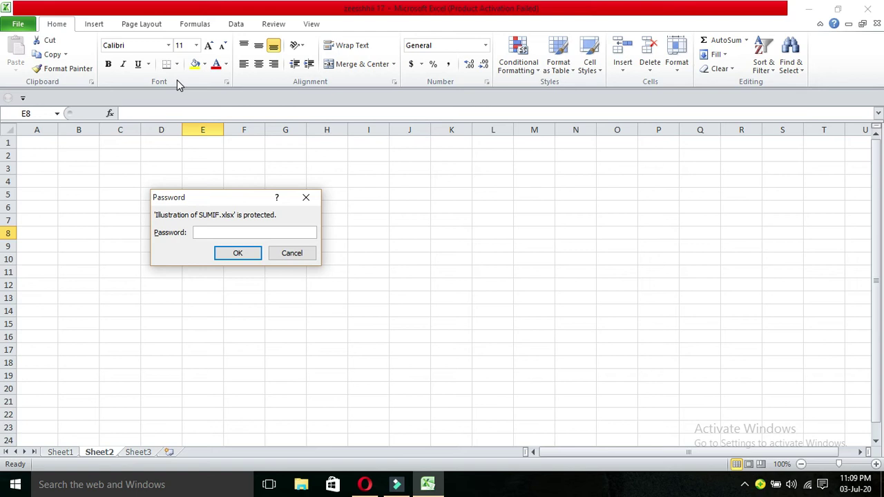
- Enter the password to open Illustration of SUMIF and review its Protect Workbook options
click(234, 252)
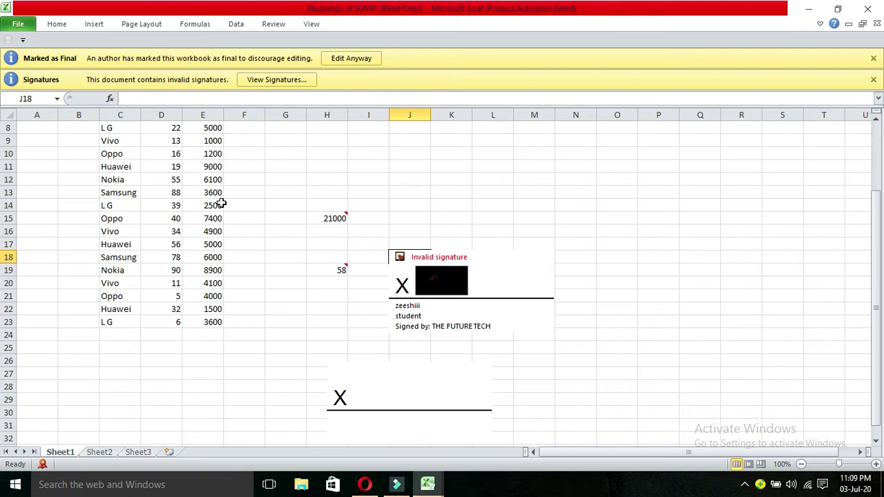
click(19, 24)
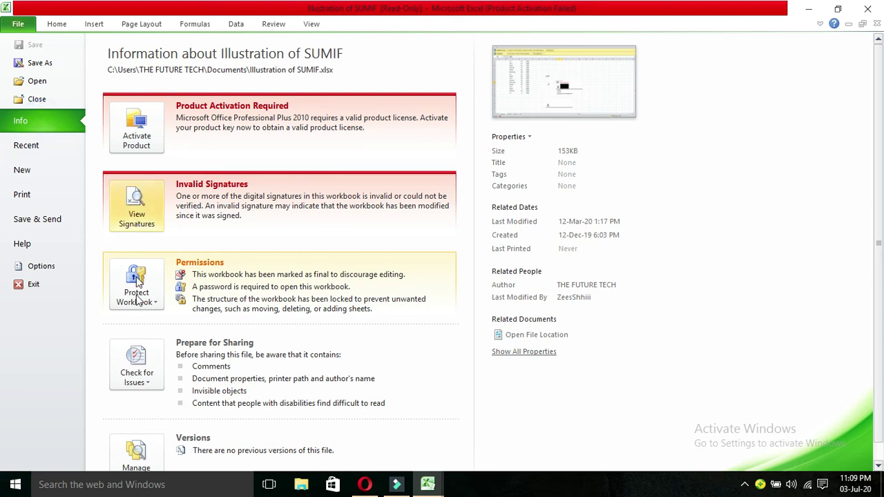
click(136, 309)
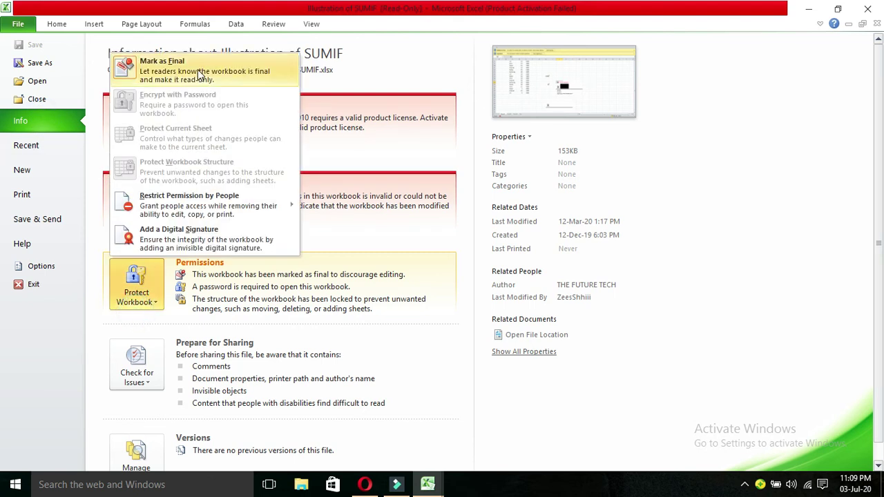
click(72, 219)
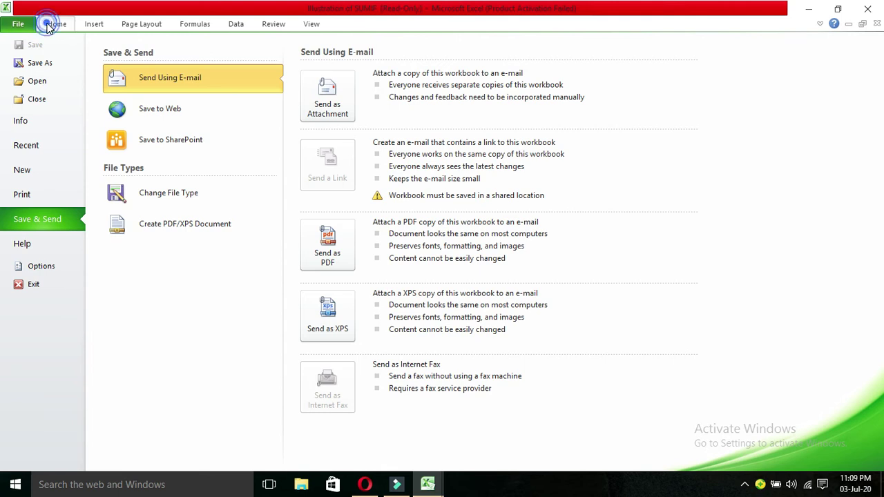
click(22, 25)
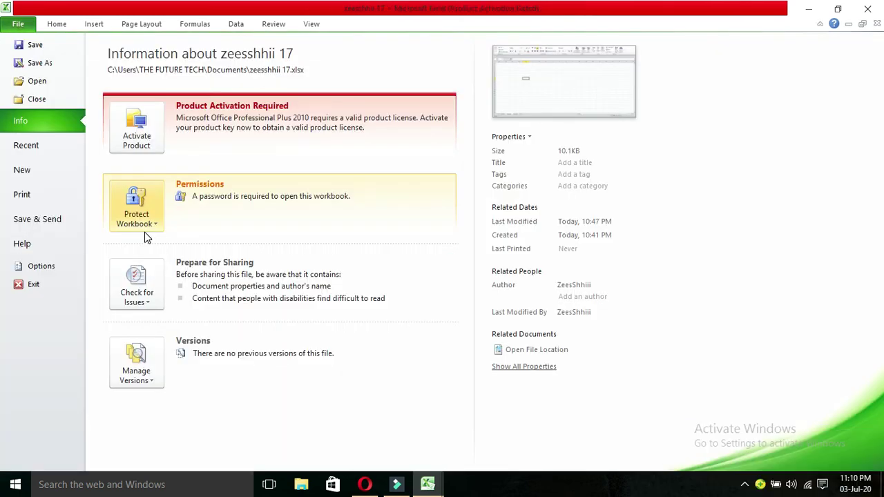
- Clear the masked password in Encrypt with Password so the workbook opens without one
key(alt)
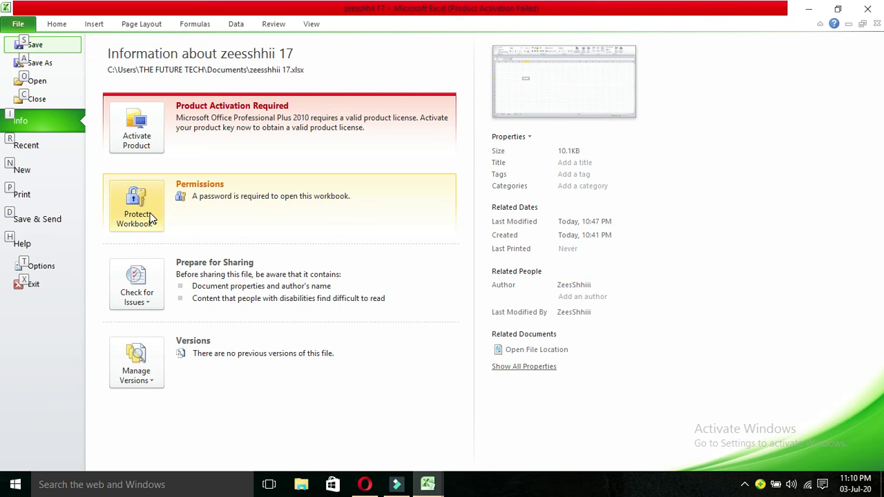
click(153, 218)
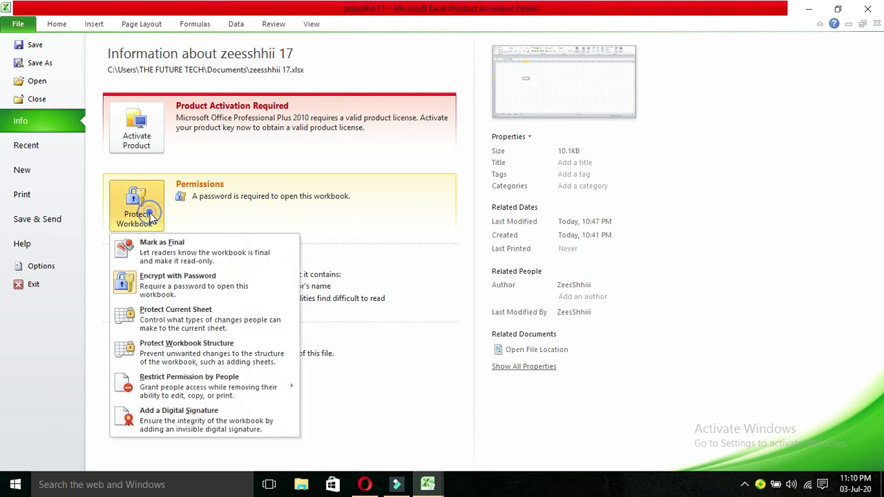
click(162, 283)
key(BackSpace)
key(BackSpace)
key(BackSpace)
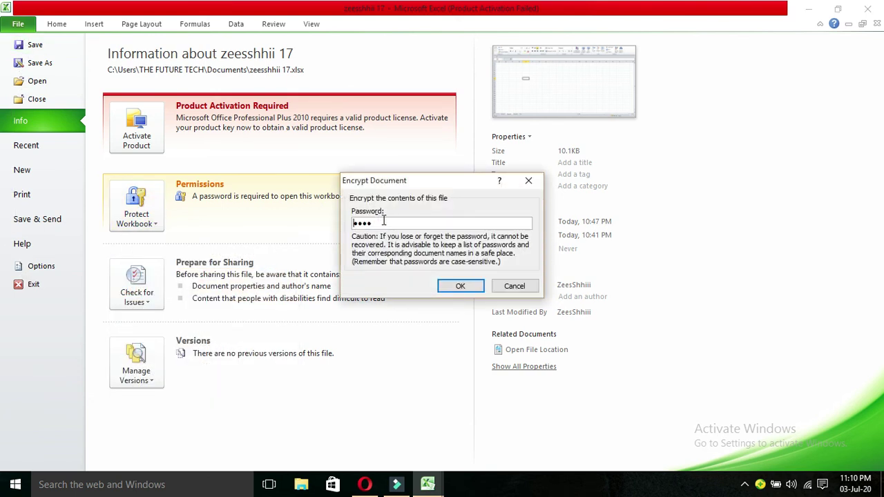
click(458, 286)
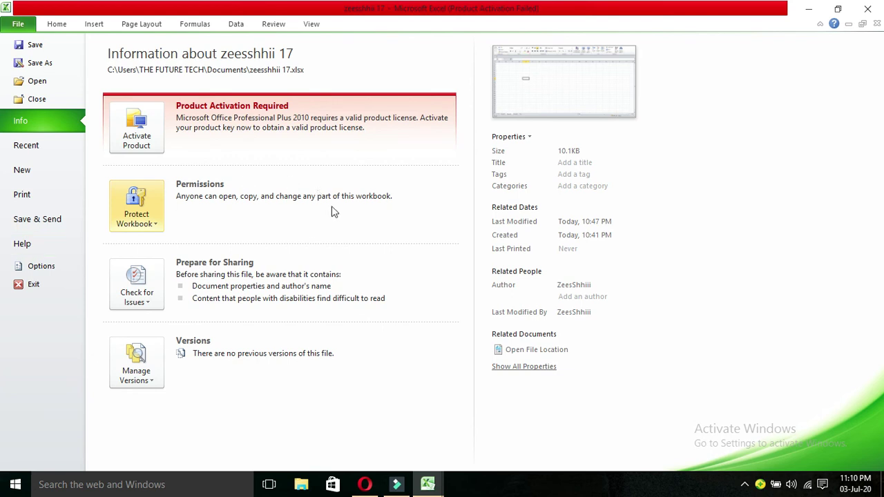
click(58, 24)
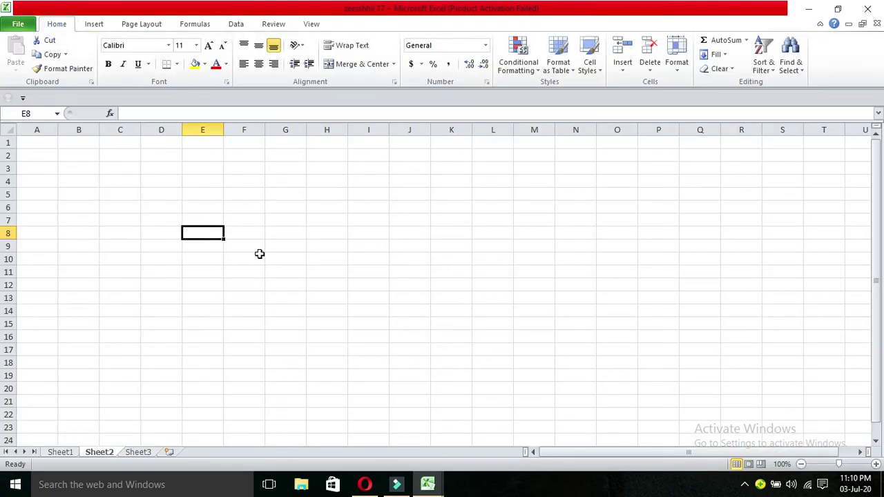
- Return to the Opera PDF guide and scroll past the encryption dialog screenshots
click(364, 484)
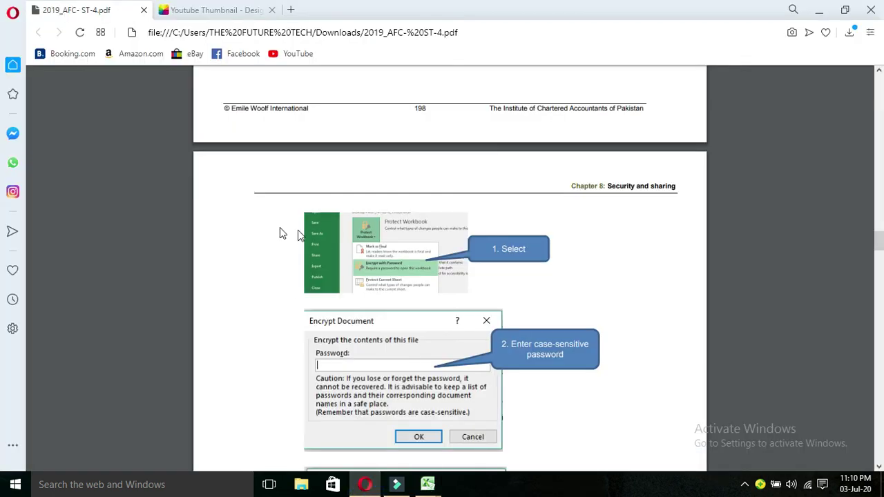
scroll(382, 272, down, 3)
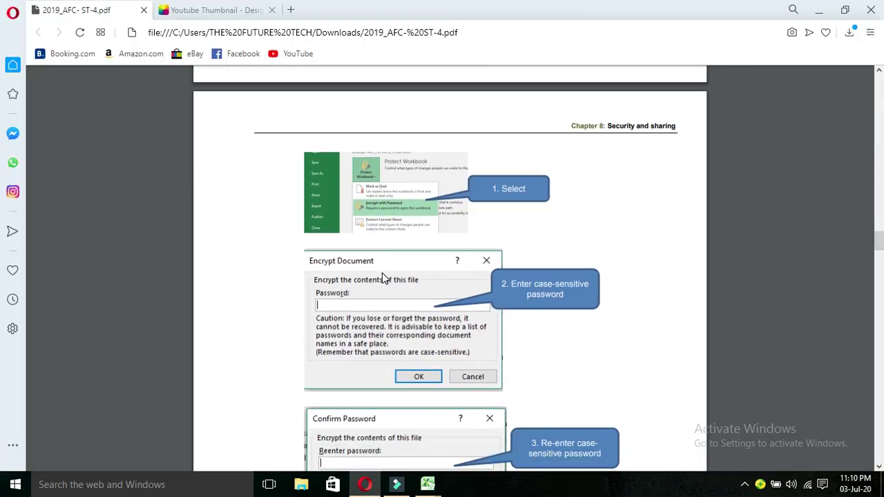
scroll(384, 276, down, 2)
scroll(384, 276, down, 1)
scroll(383, 277, down, 2)
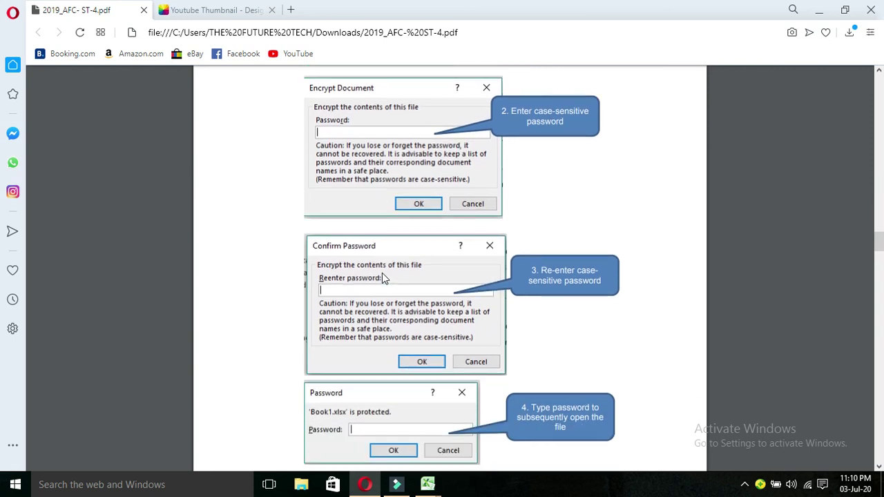
scroll(384, 276, down, 1)
click(381, 273)
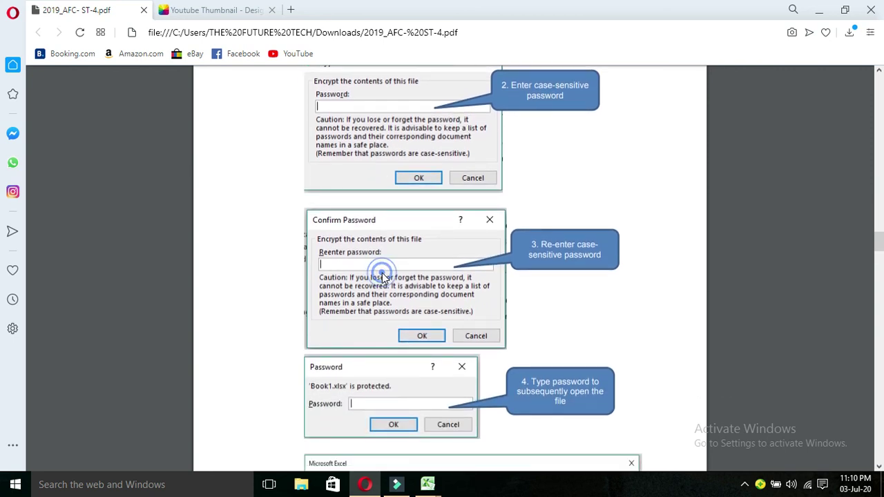
click(357, 405)
- Scroll through the Remove Password Encryption steps to section 1.4 Protect current sheet
scroll(382, 423, down, 5)
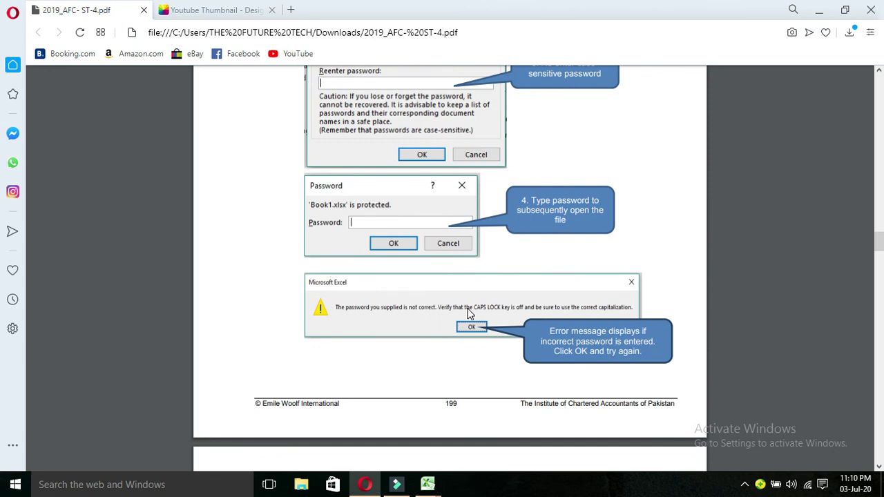
scroll(467, 313, down, 1)
scroll(467, 313, down, 1)
scroll(467, 312, down, 2)
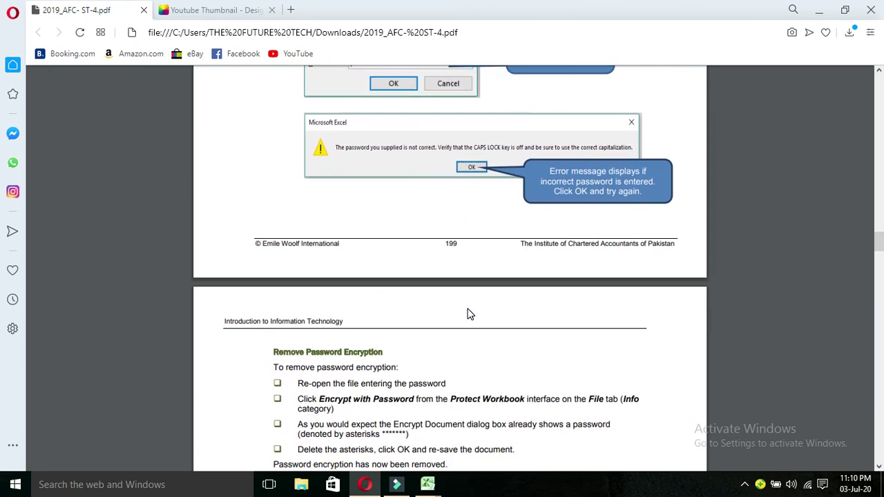
scroll(467, 313, down, 2)
scroll(466, 313, down, 2)
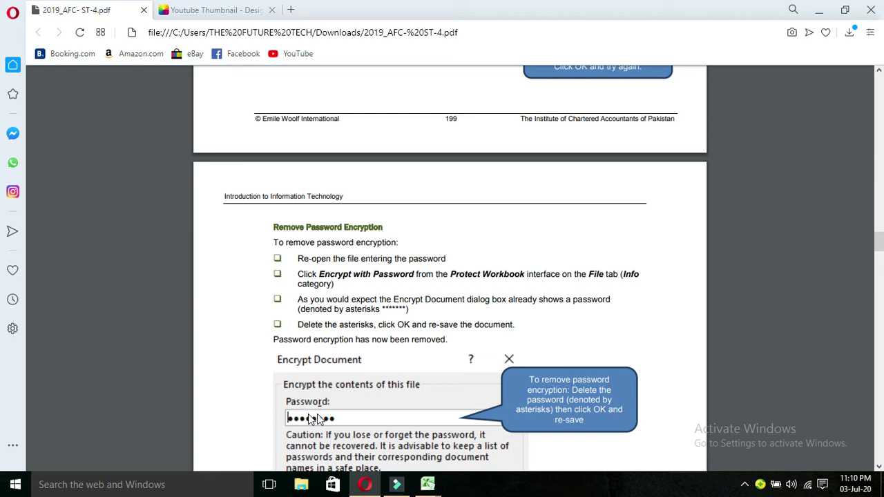
click(335, 419)
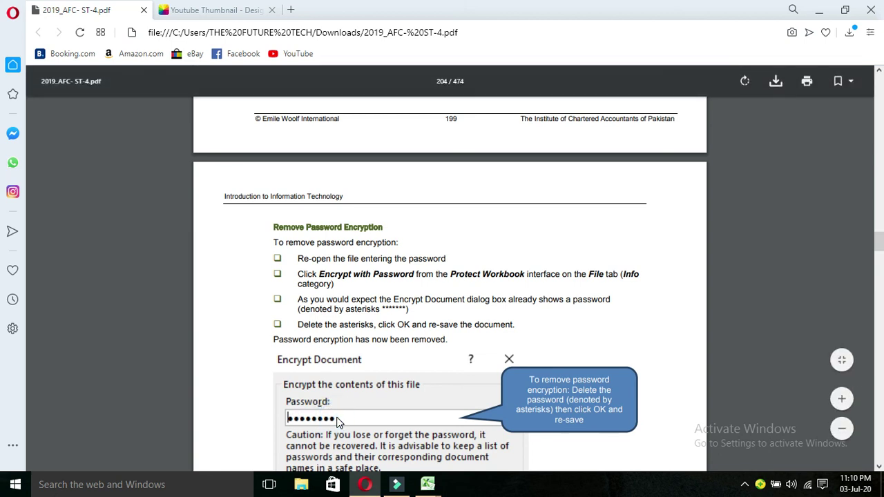
scroll(338, 422, down, 2)
scroll(339, 422, down, 2)
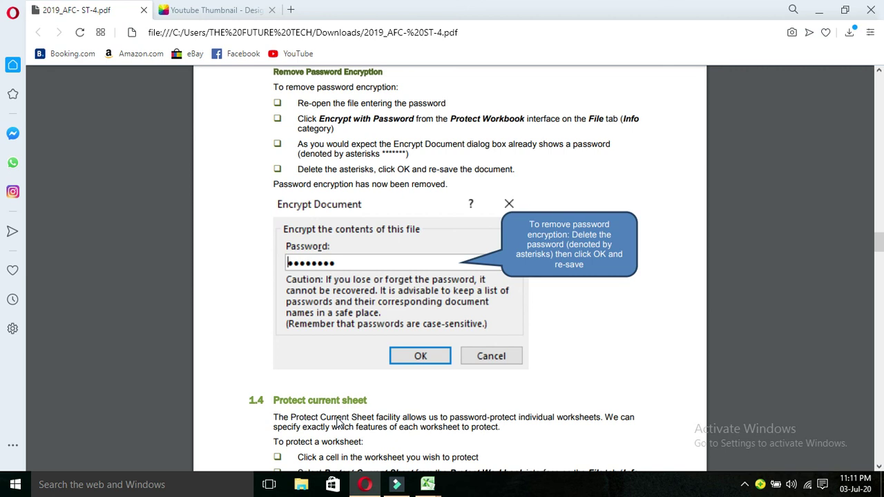
scroll(339, 423, down, 1)
scroll(339, 423, down, 1)
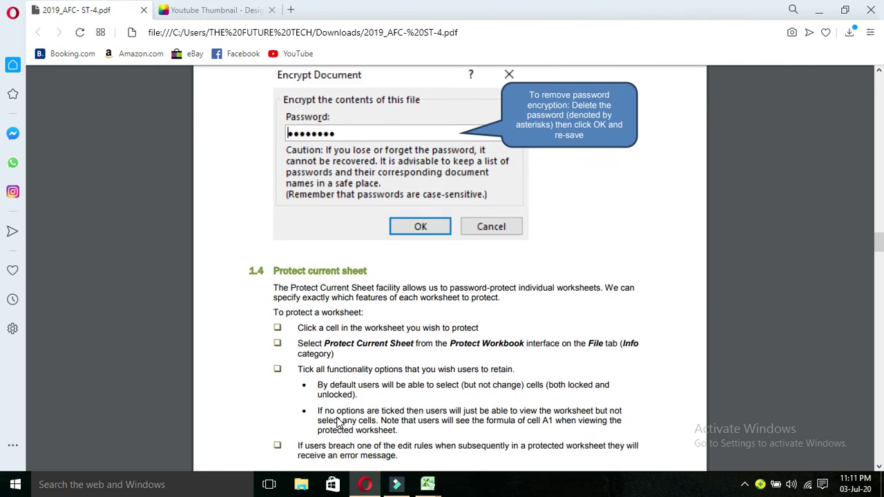